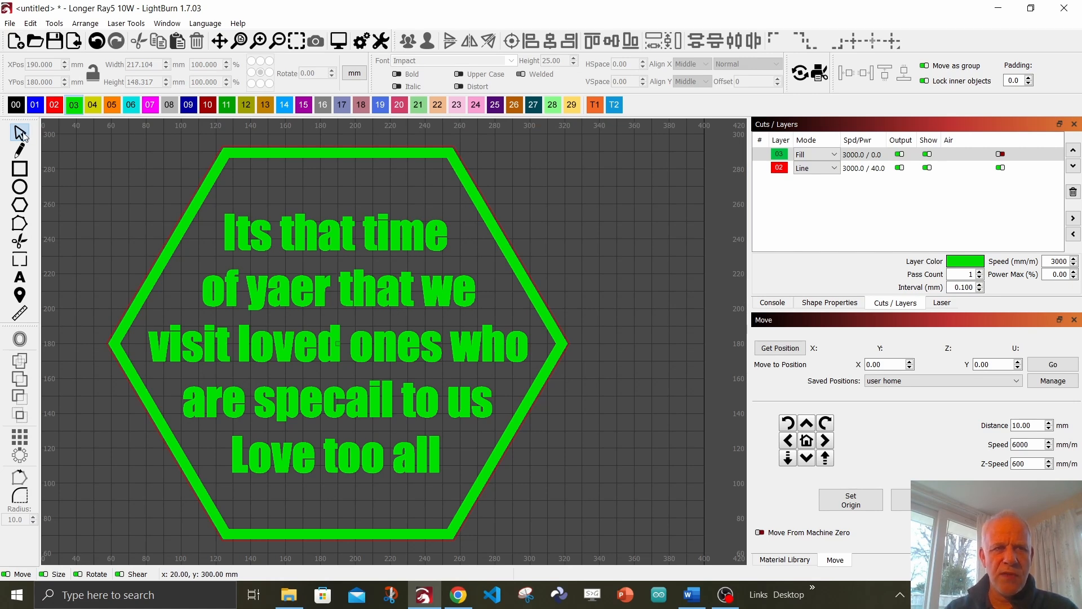
- Open the hexagon's five-line text shape for editing and copy all of its text
left_click(318, 287)
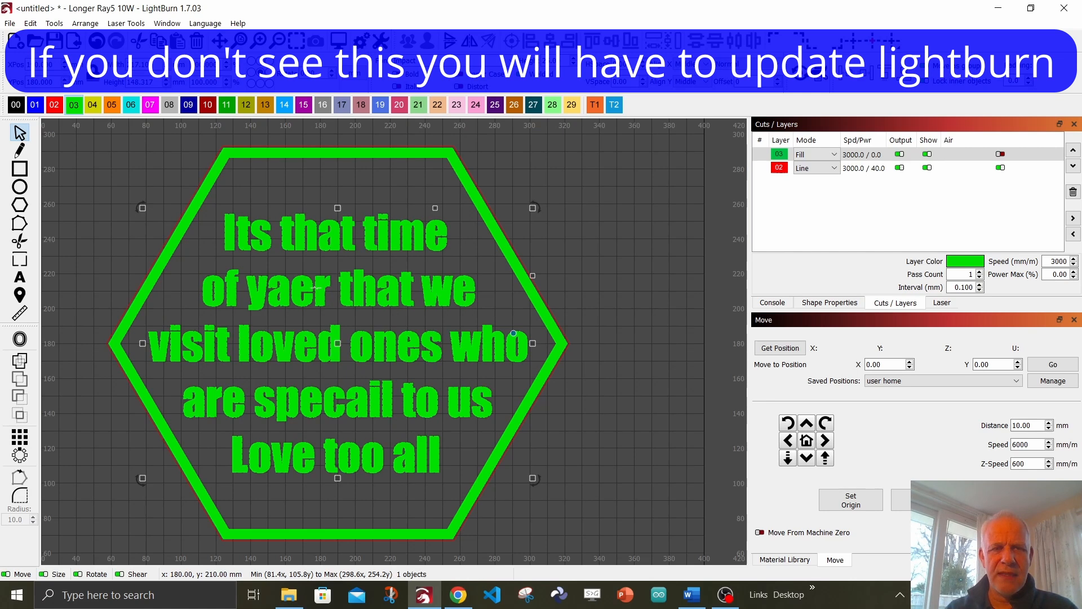
right_click(318, 291)
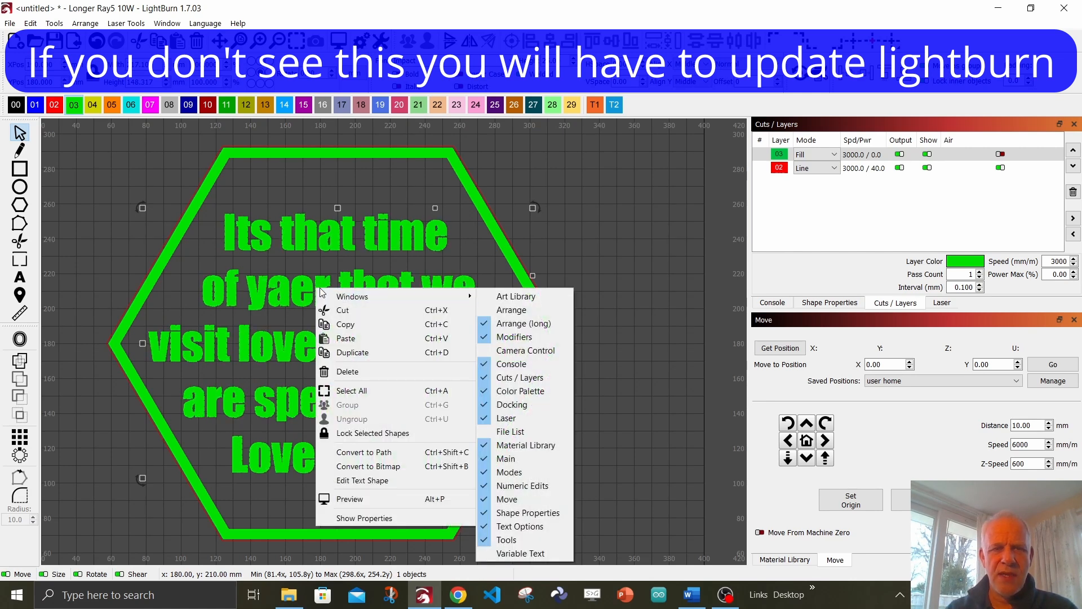
left_click(371, 481)
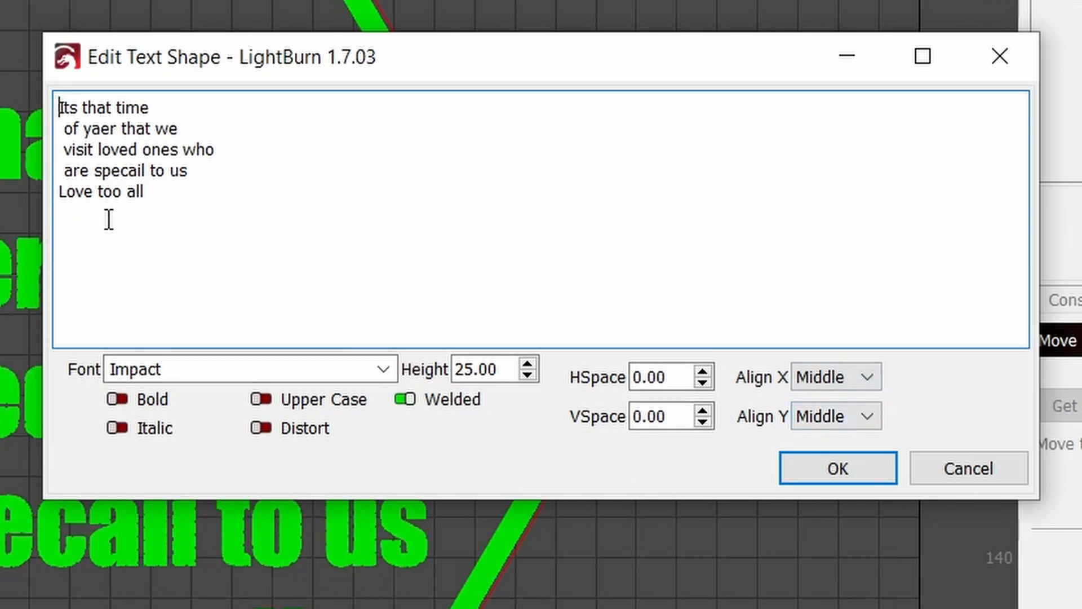
left_click_drag(154, 196, 58, 106)
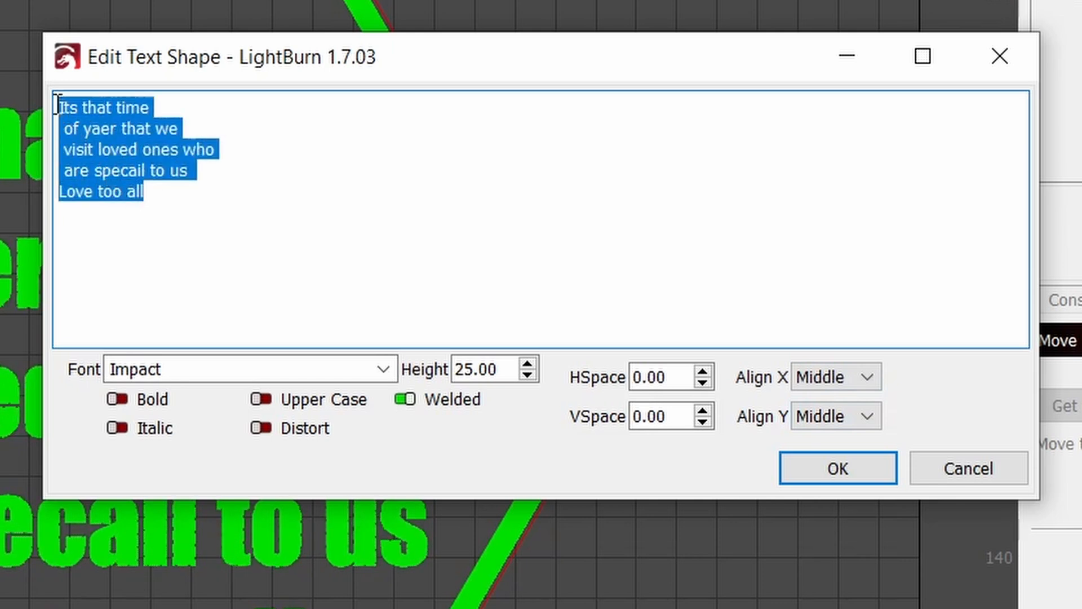
right_click(89, 136)
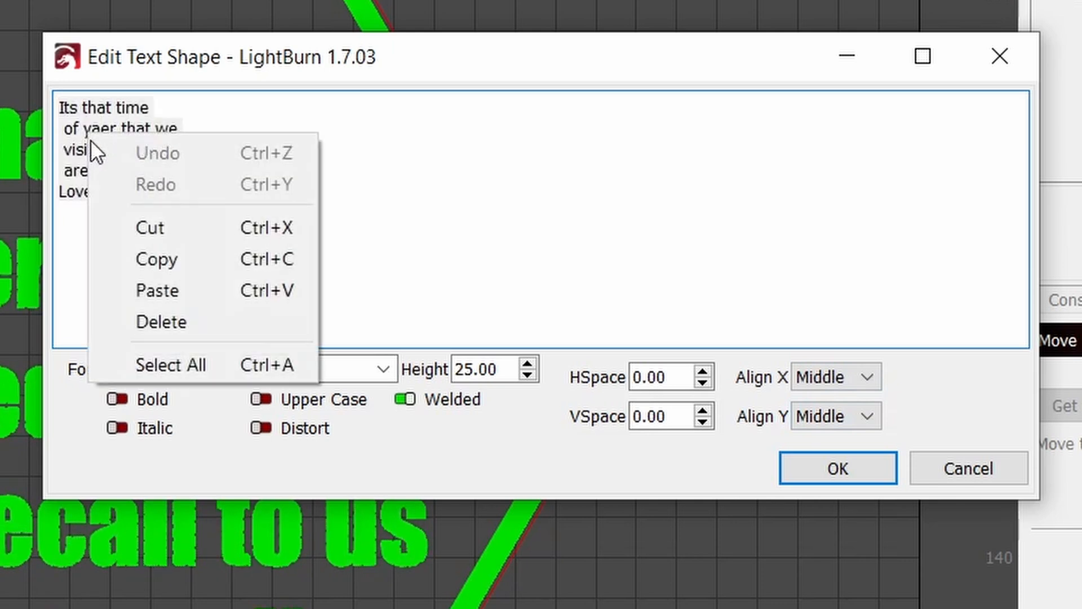
left_click(190, 252)
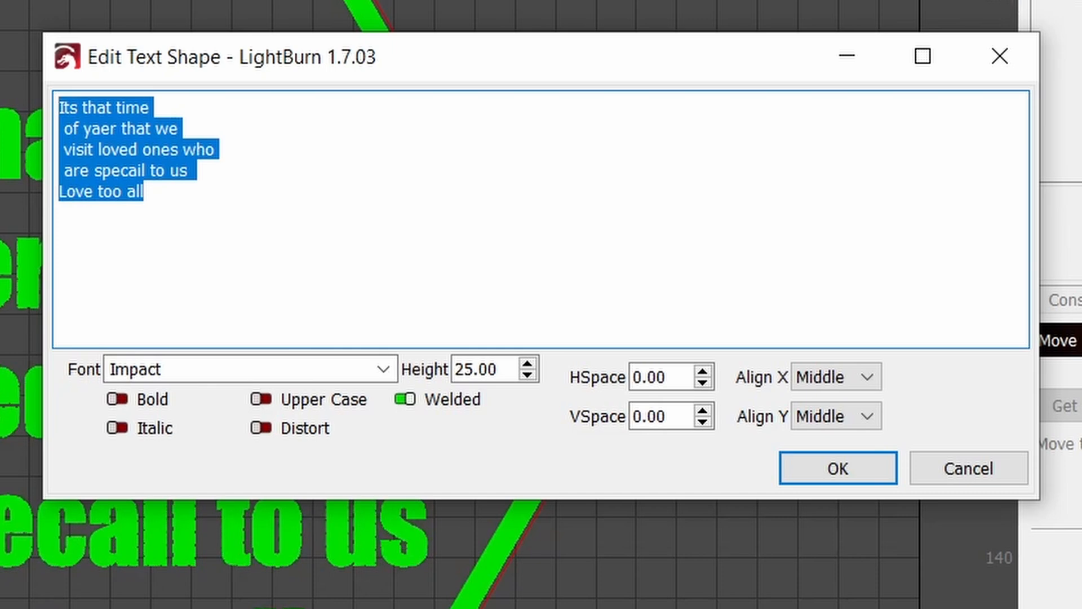
- Switch to Word and paste the copied verse into the blank document
left_click(692, 595)
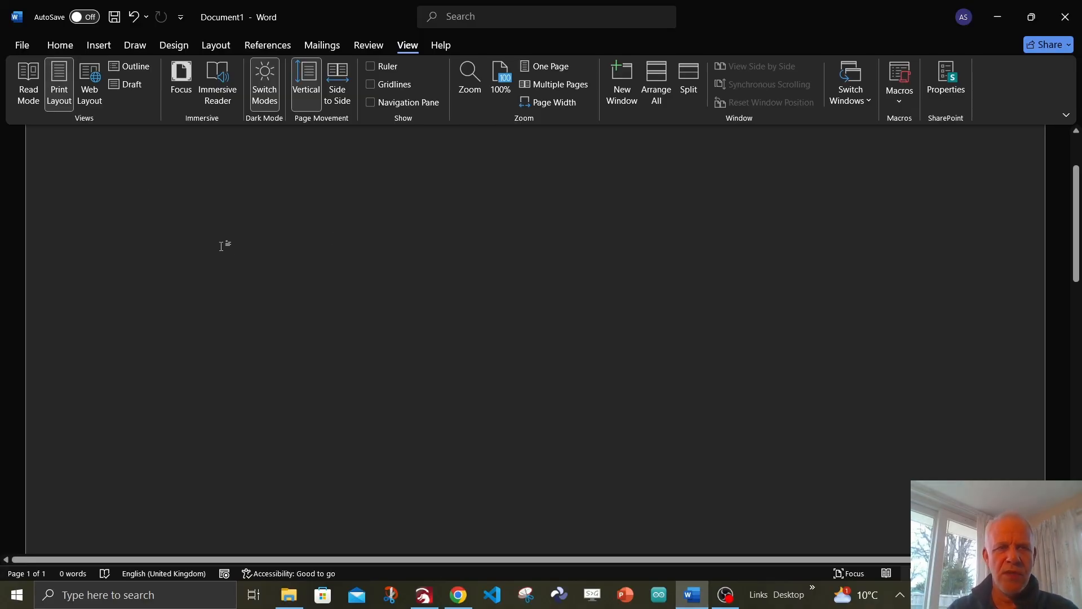
right_click(174, 196)
left_click(207, 293)
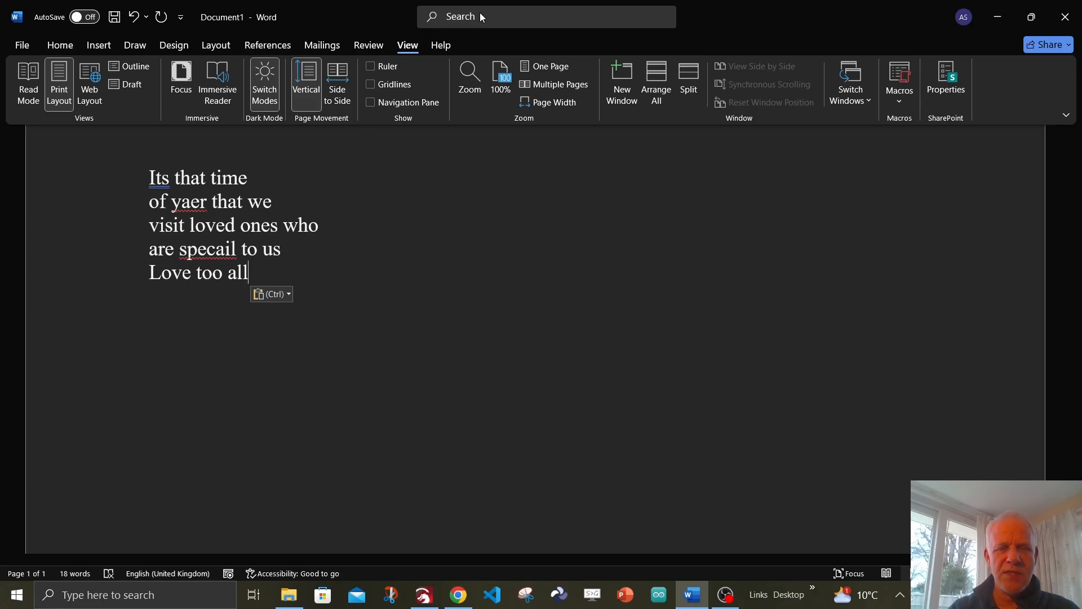
- Run the spelling and grammar check on the verse, accepting the corrections "It's", "year" and "special"
key("F7")
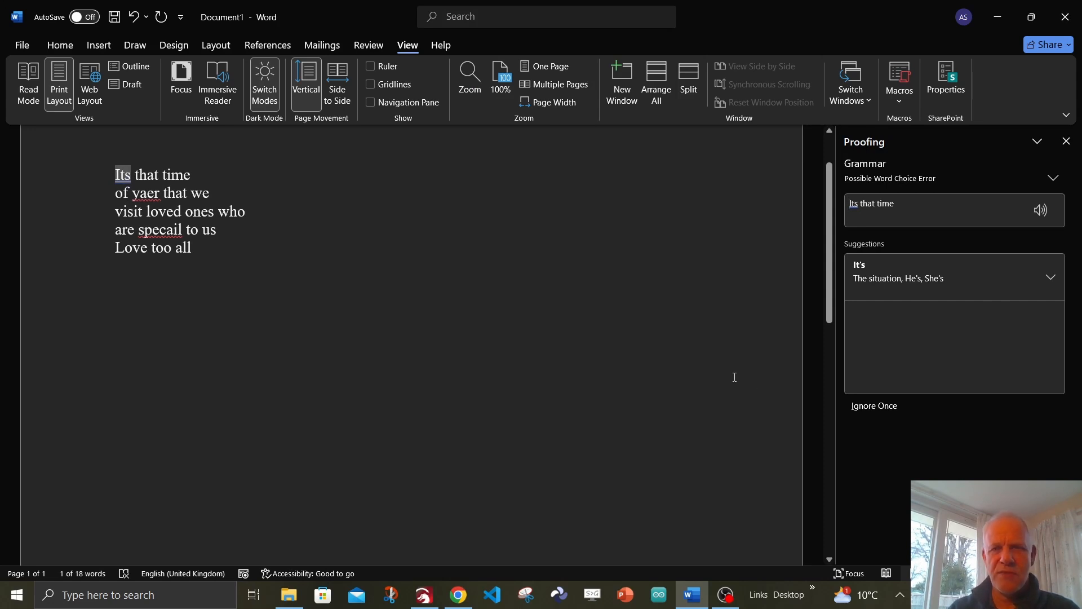
left_click(880, 279)
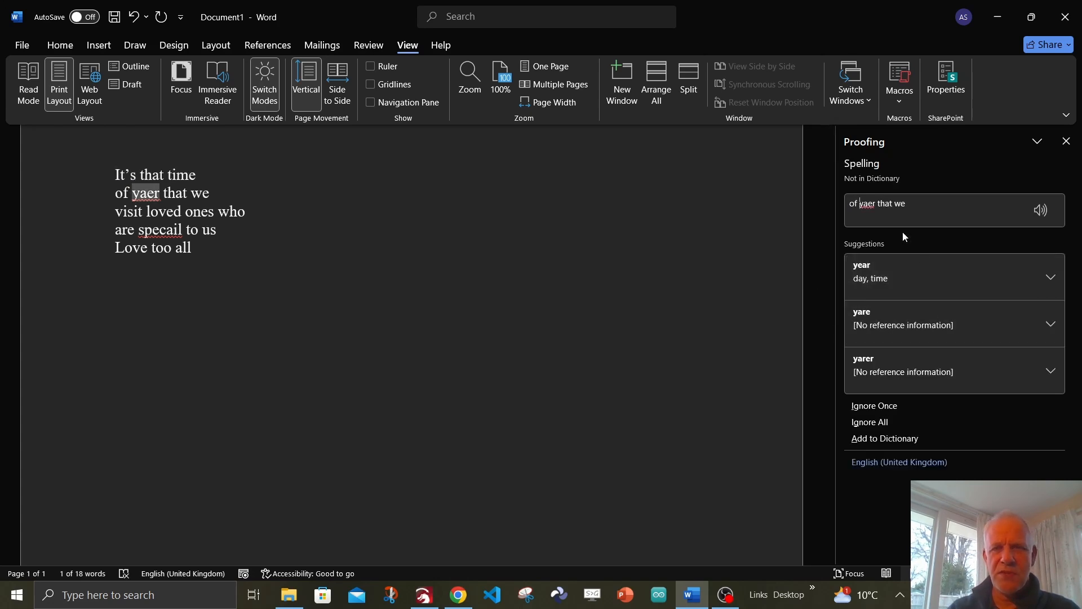
left_click(892, 275)
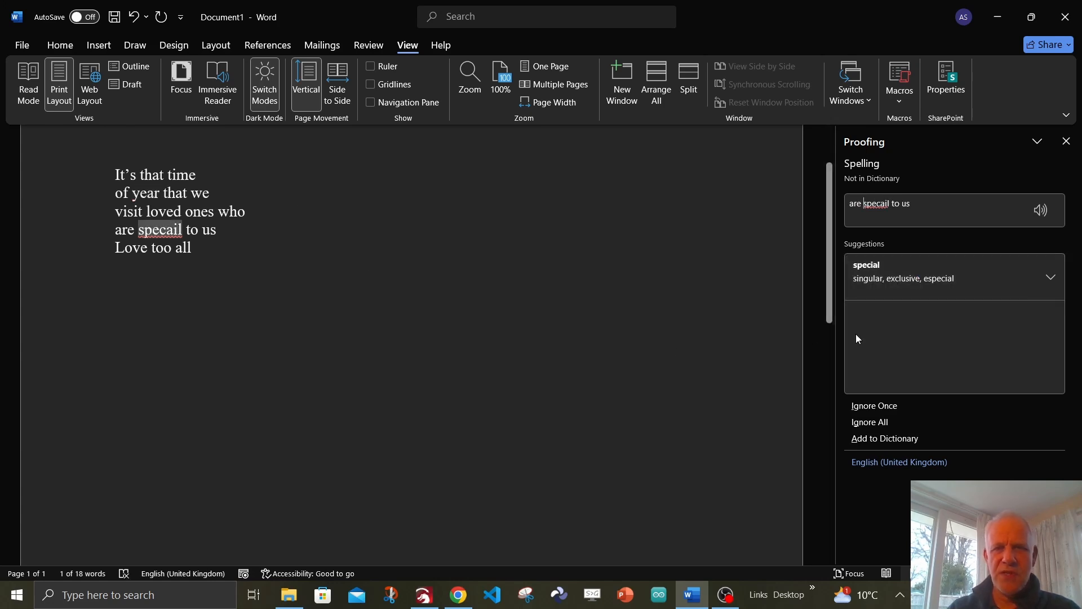
left_click(904, 279)
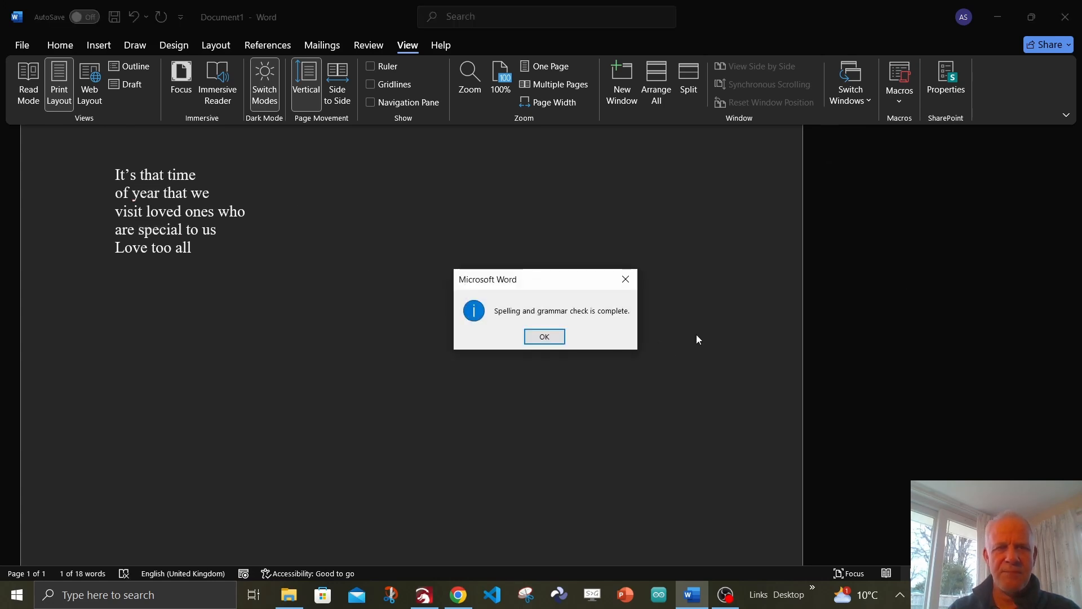
left_click(544, 336)
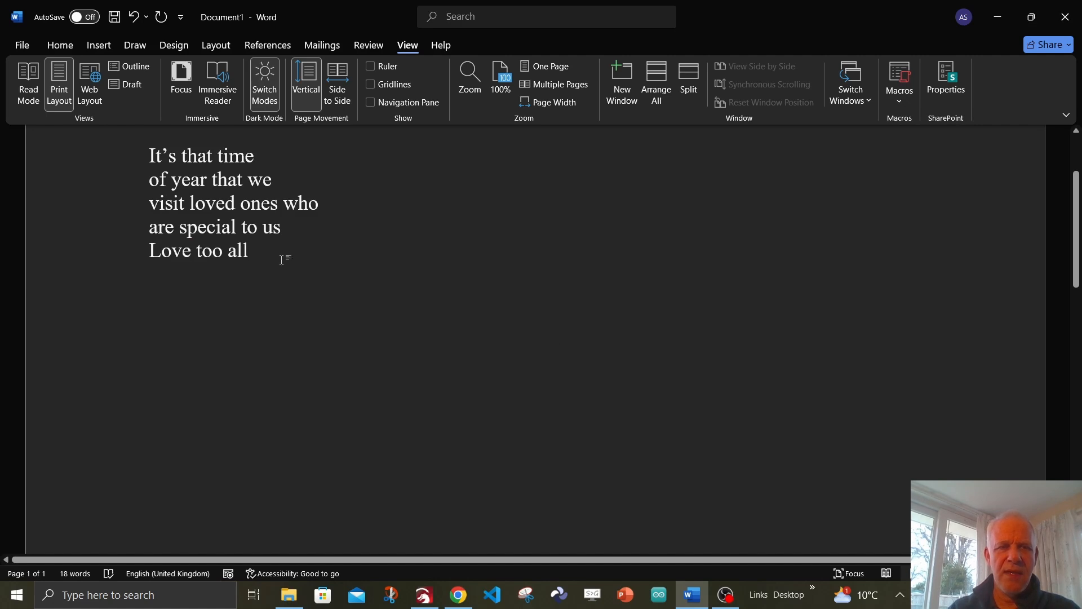
- Correct the last line to "Love to all" and copy the whole verse
left_click(223, 252)
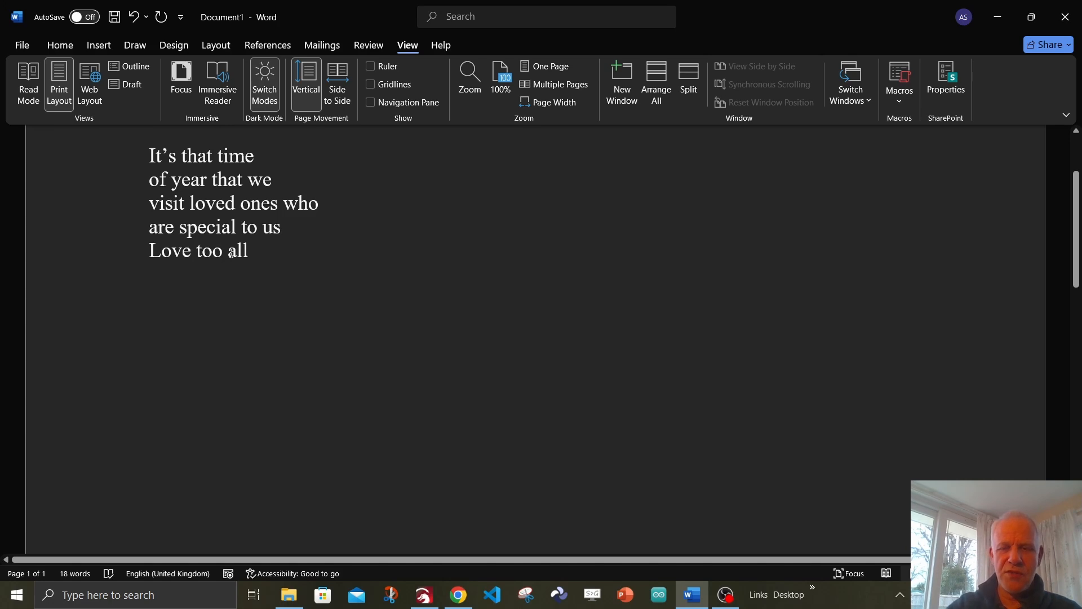
key("BackSpace")
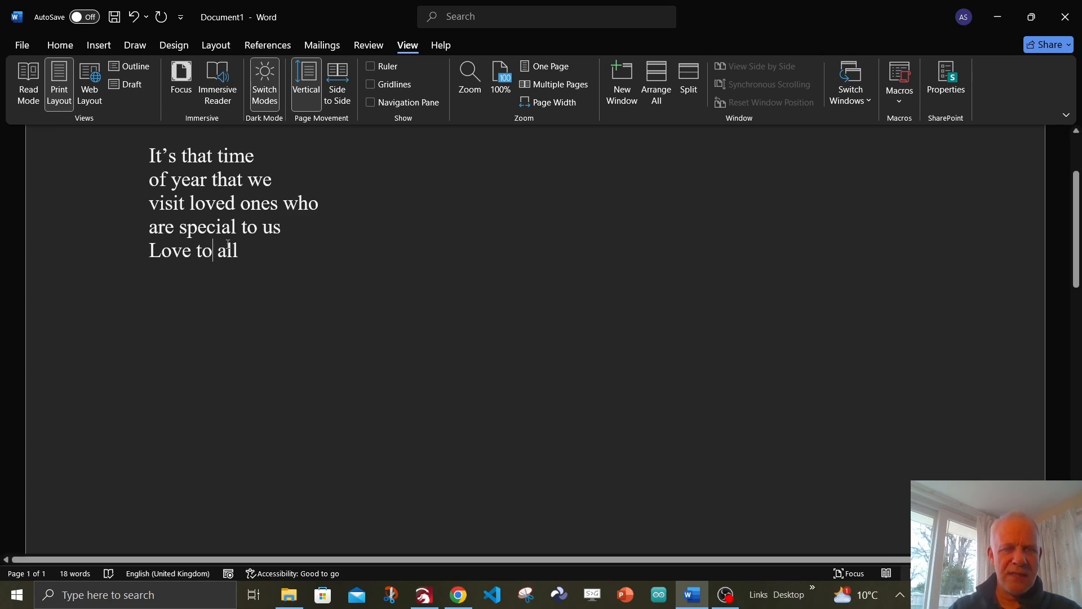
left_click_drag(241, 251, 150, 155)
right_click(188, 198)
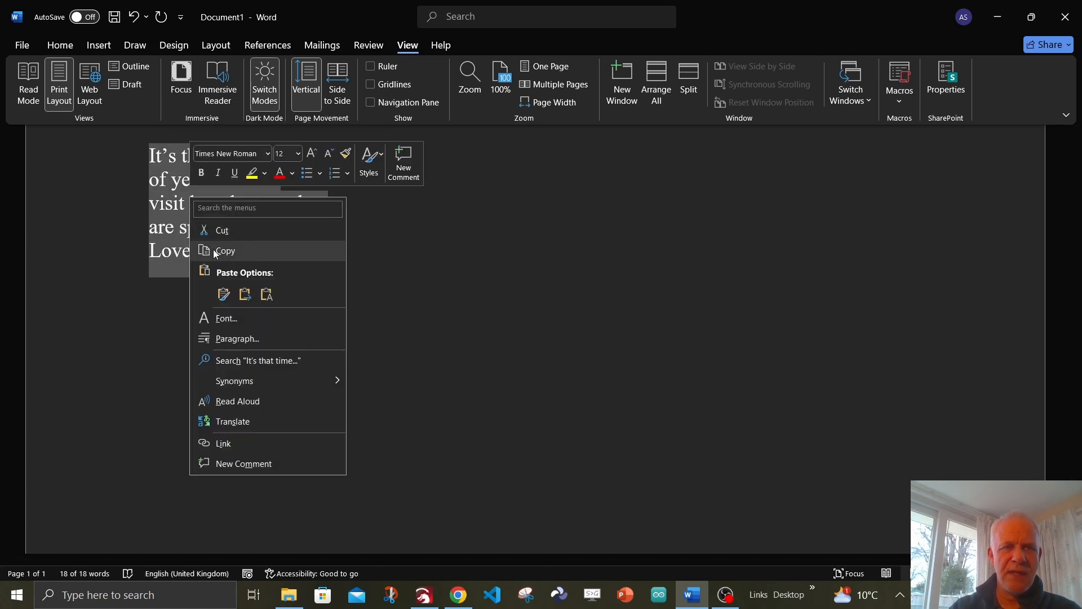
left_click(219, 254)
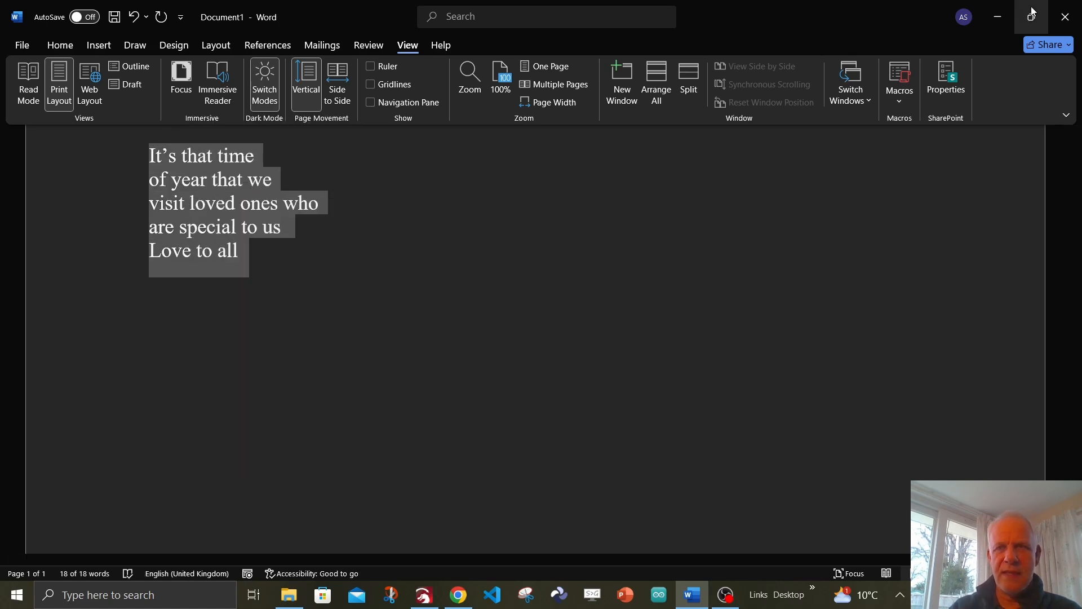
- Return to LightBurn and replace the text shape's wording with the corrected verse, without a trailing blank line
left_click(1003, 15)
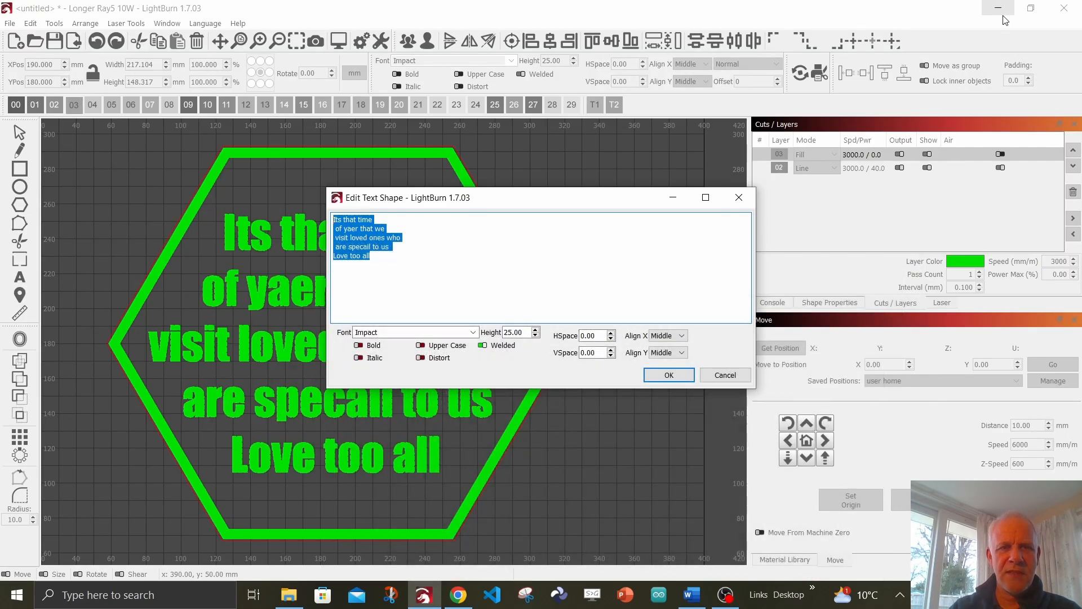
left_click(398, 276)
left_click_drag(375, 257, 336, 220)
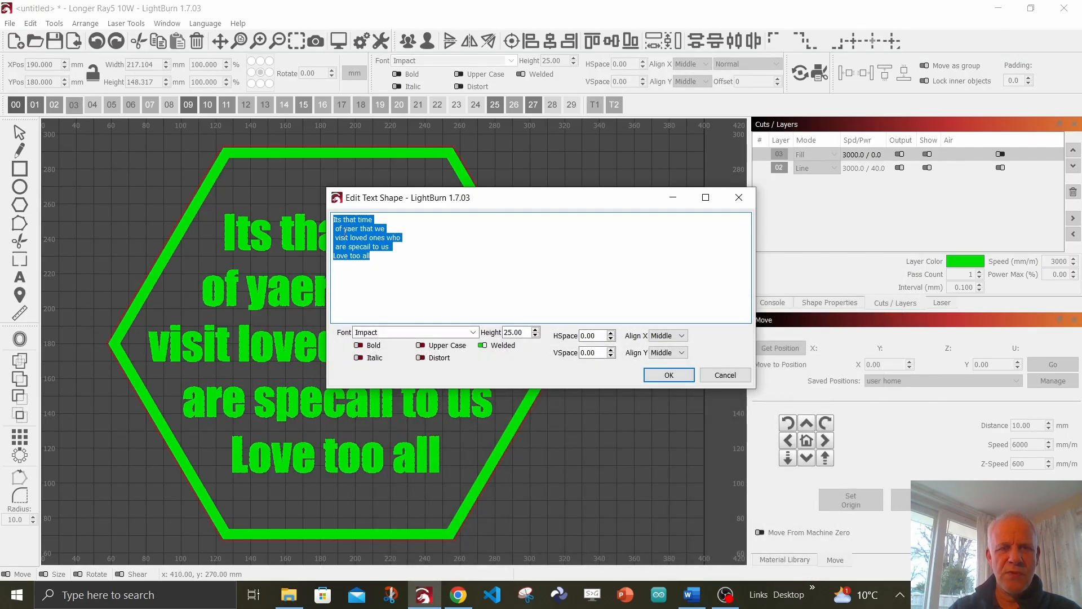
right_click(345, 231)
left_click(375, 301)
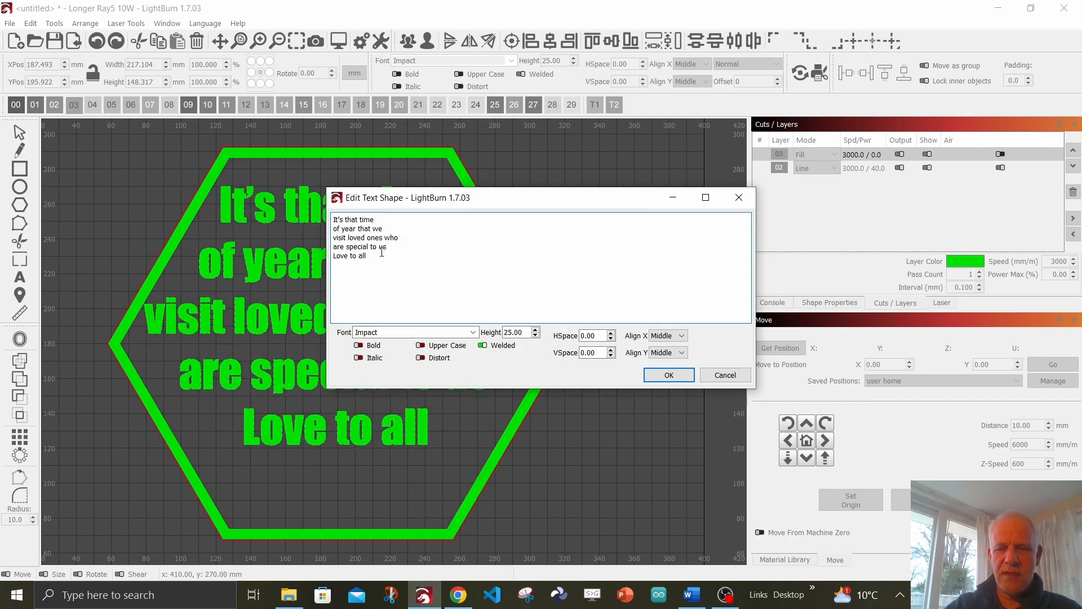
key("BackSpace")
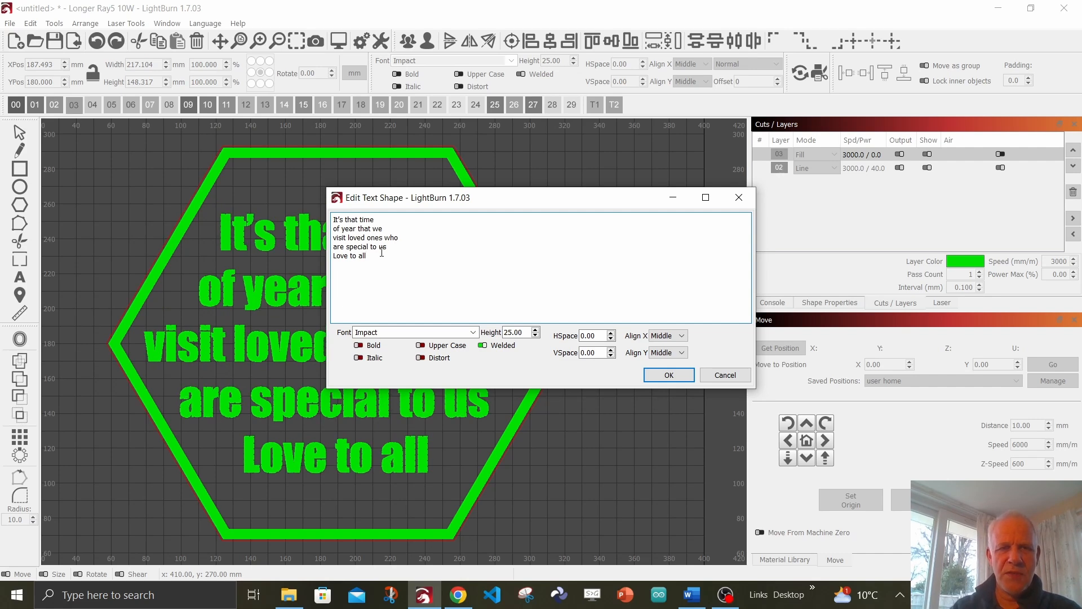
left_click(669, 375)
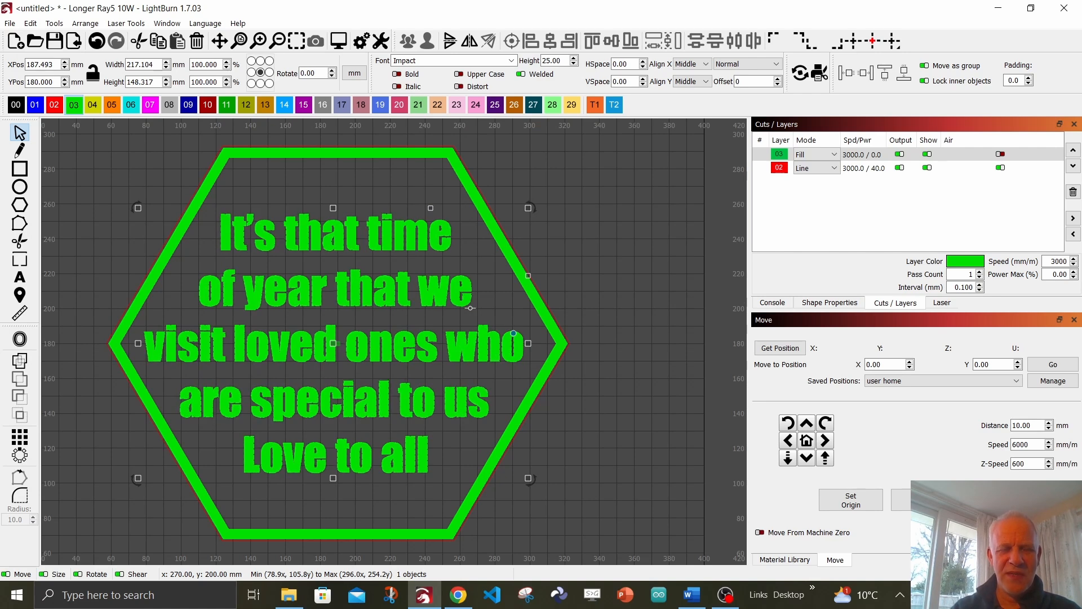
- Change the verse's font to Harlow Solid Italic and shift the text slightly upward inside the hexagon
left_click(601, 237)
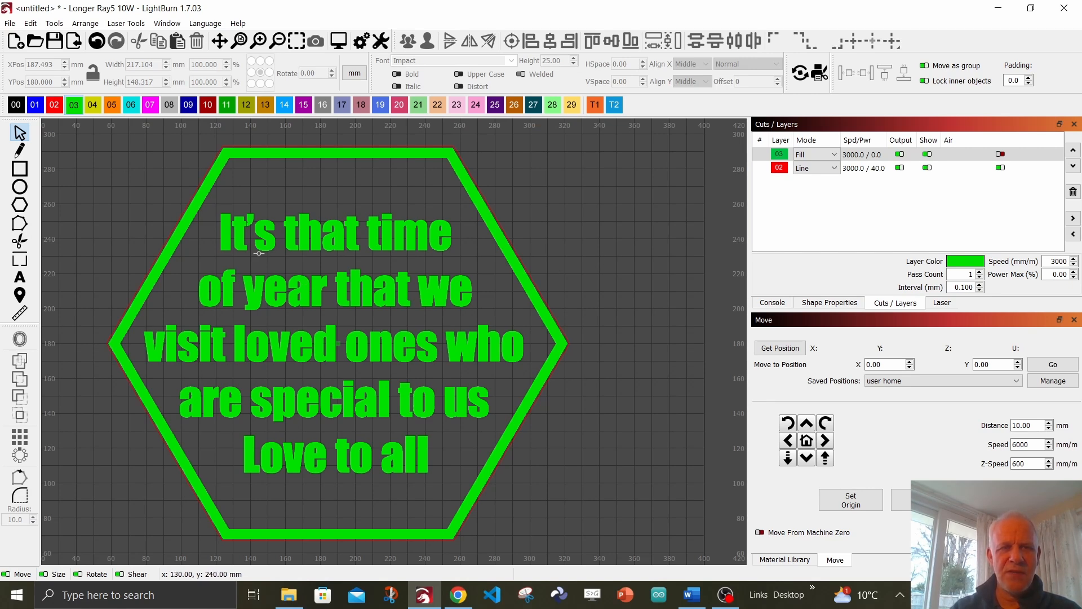
left_click(361, 288)
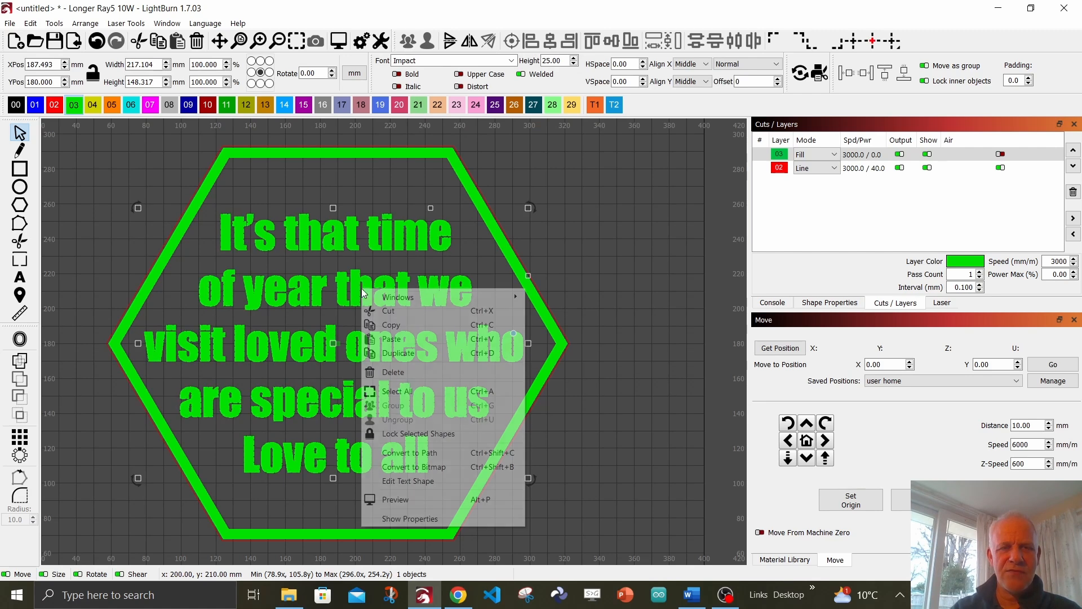
right_click(361, 288)
left_click(416, 483)
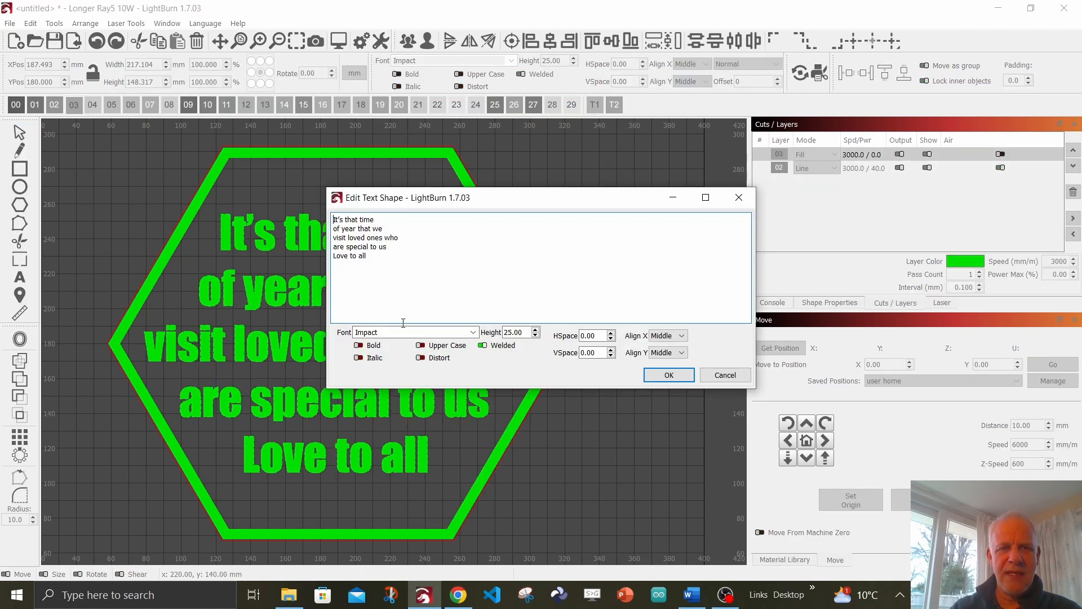
left_click(474, 332)
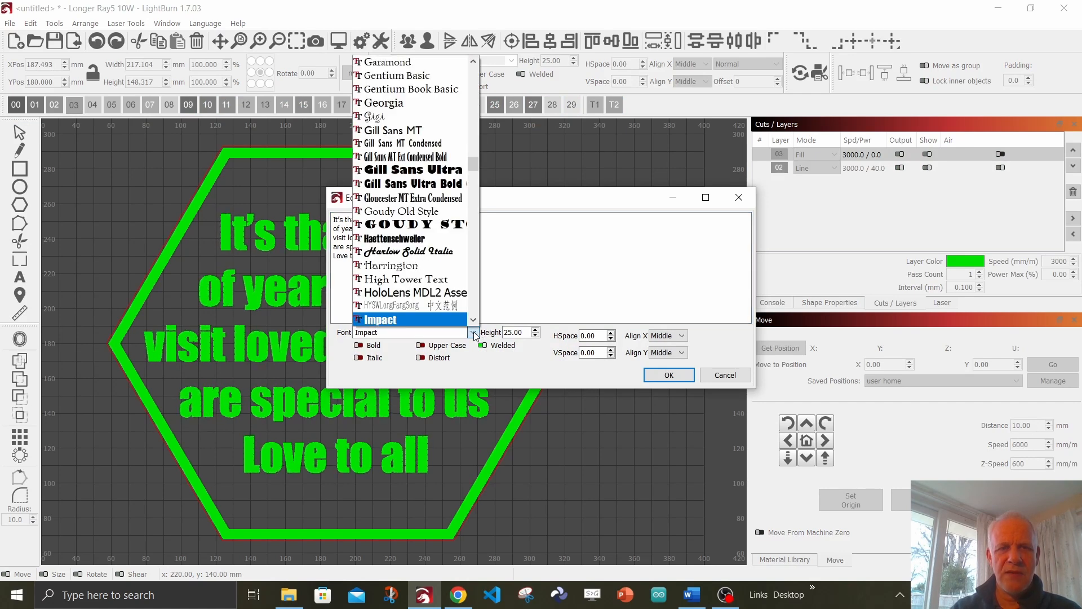
left_click(428, 254)
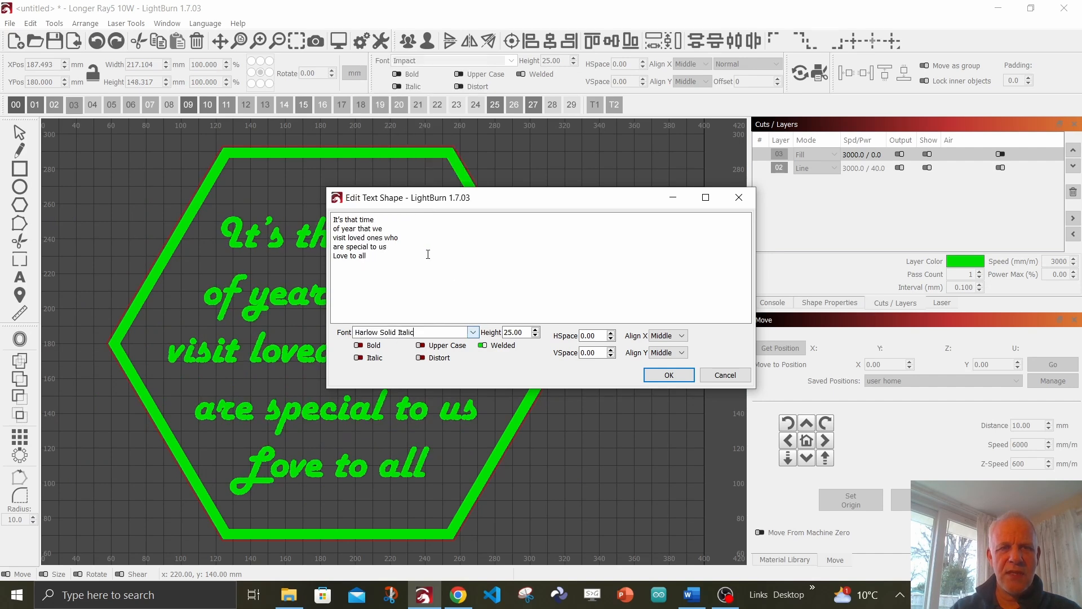
left_click(669, 375)
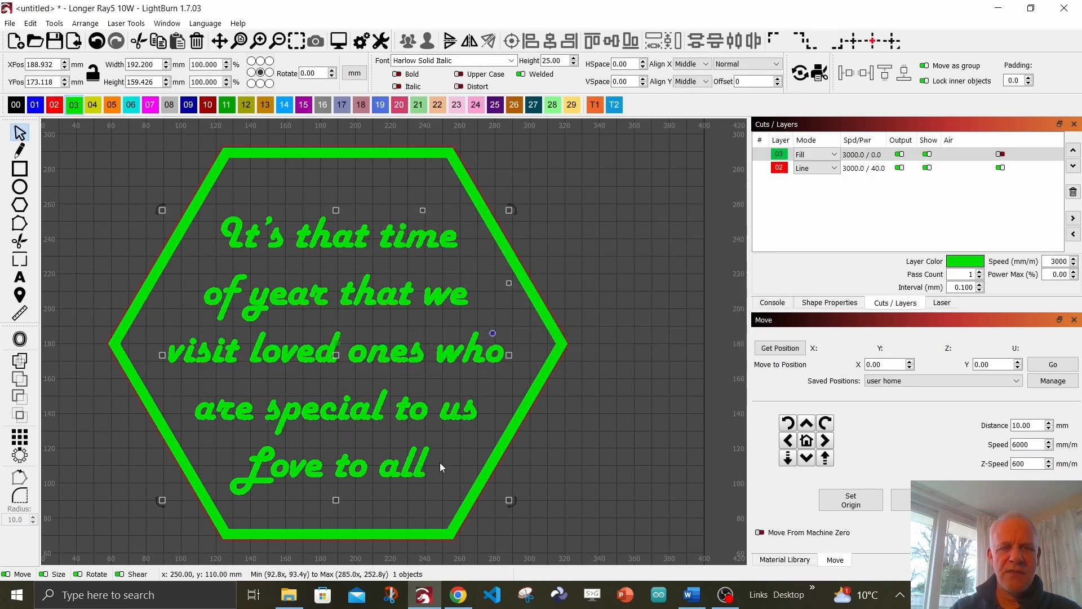
left_click_drag(434, 463, 432, 456)
- Reopen the restyled verse for text editing and copy all of its wording
right_click(308, 233)
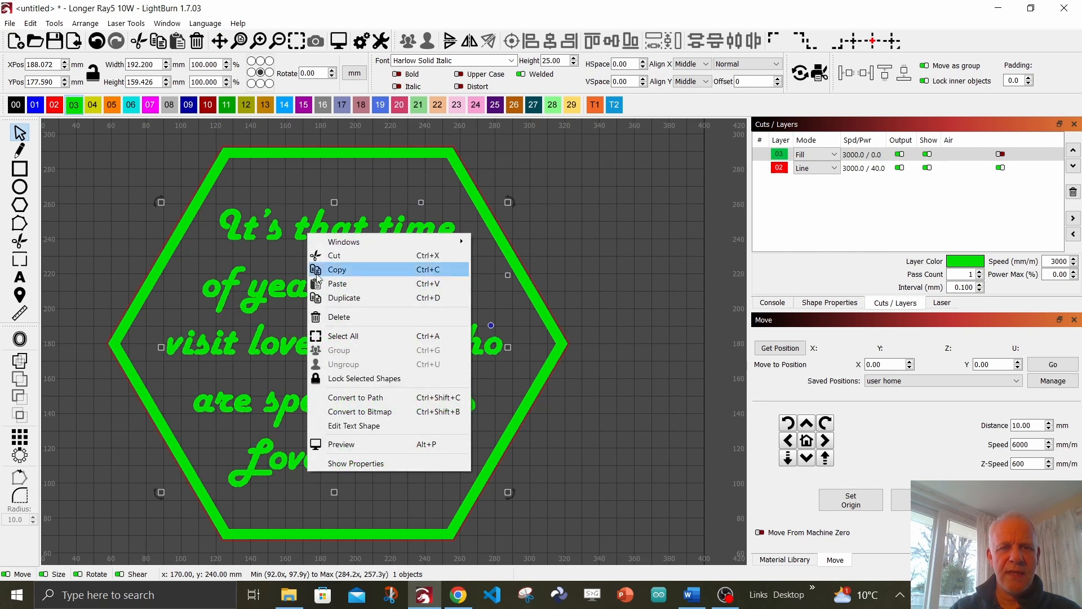
left_click(365, 426)
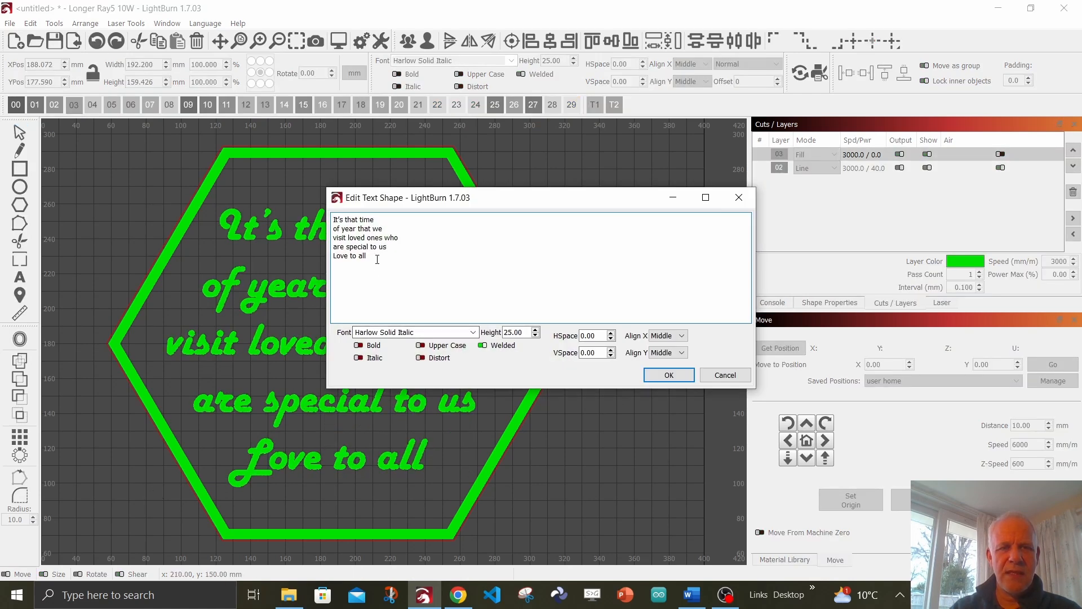
left_click_drag(373, 256, 331, 217)
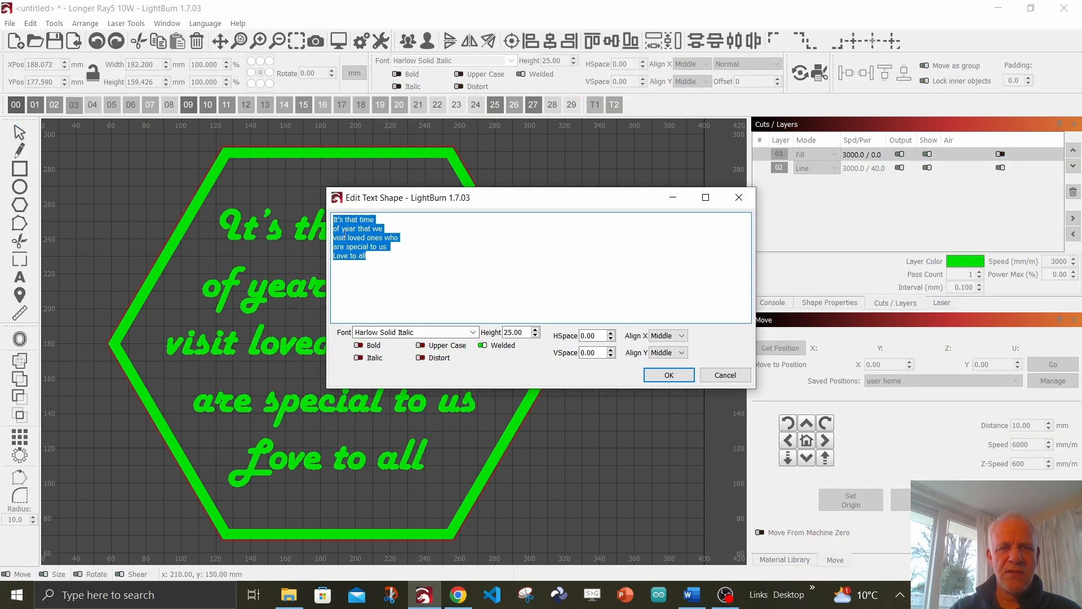
right_click(344, 237)
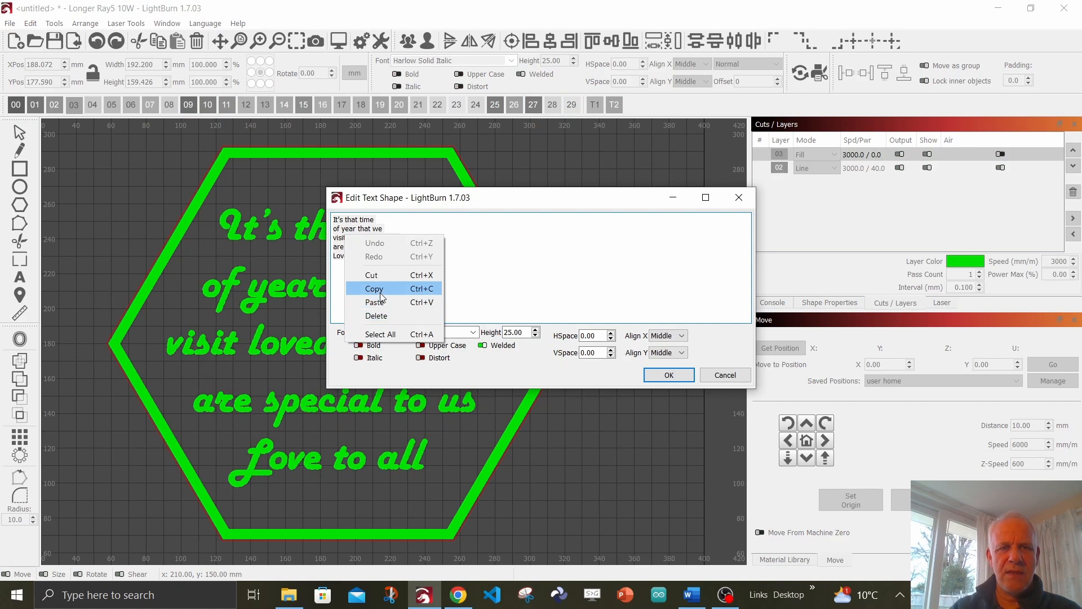
left_click(374, 290)
- Switch to Word and replace the document's verse with the copied text, keeping source formatting
left_click(692, 595)
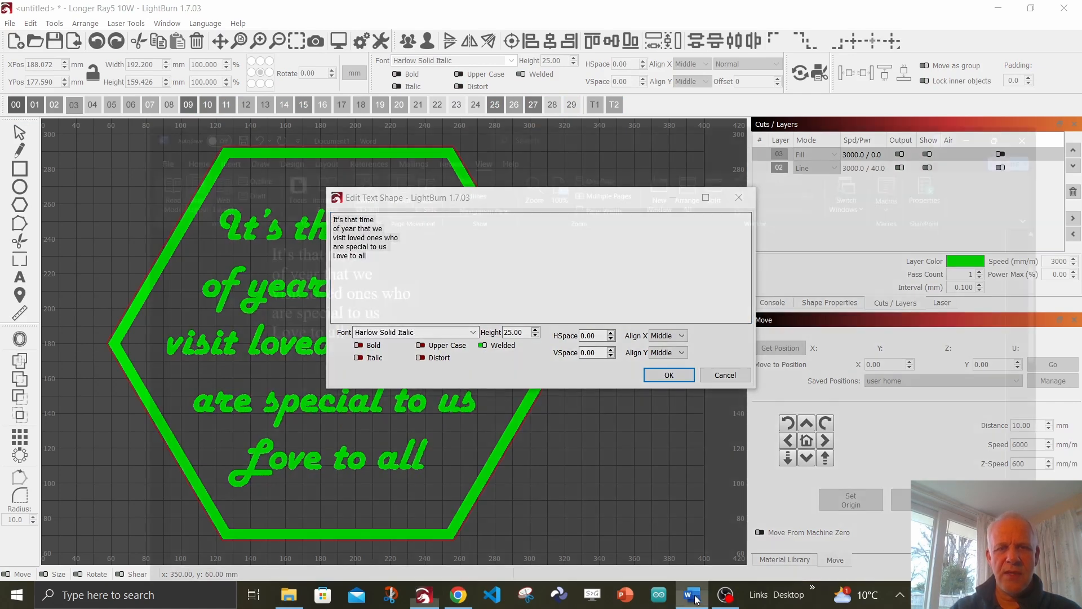
left_click_drag(250, 257, 149, 156)
right_click(174, 162)
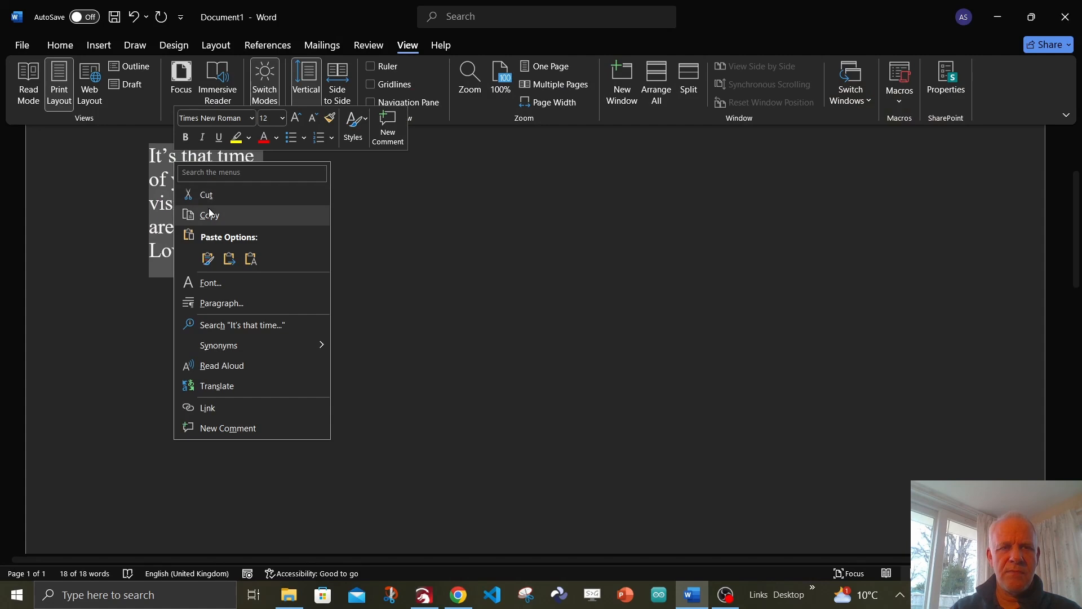
left_click(214, 258)
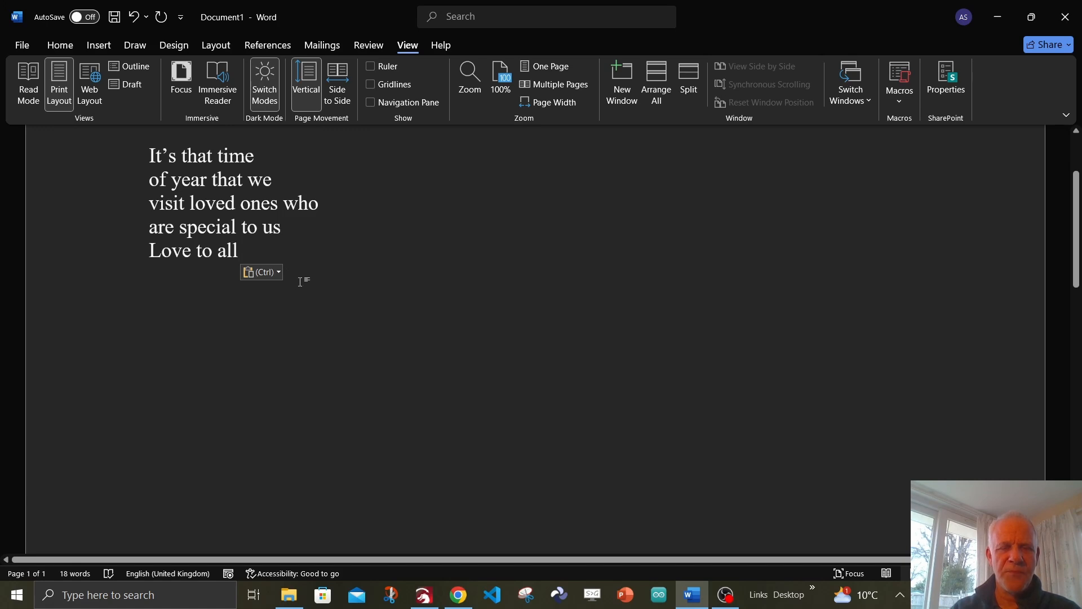
- Switch back to LightBurn, check the verse's wording in the text shape editor, and leave it without changes
key("alt+Tab")
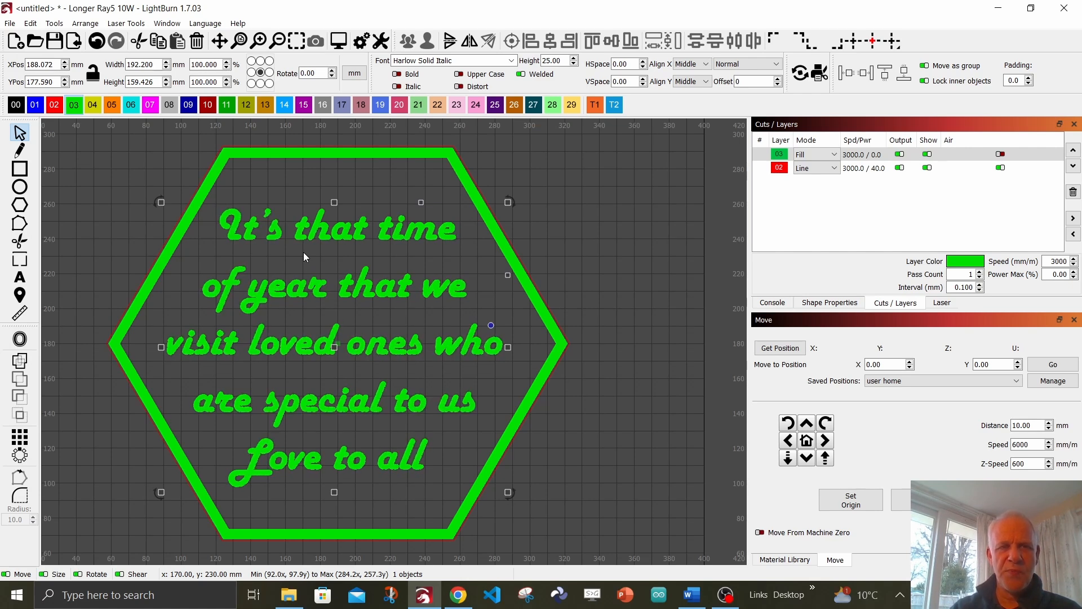
right_click(311, 298)
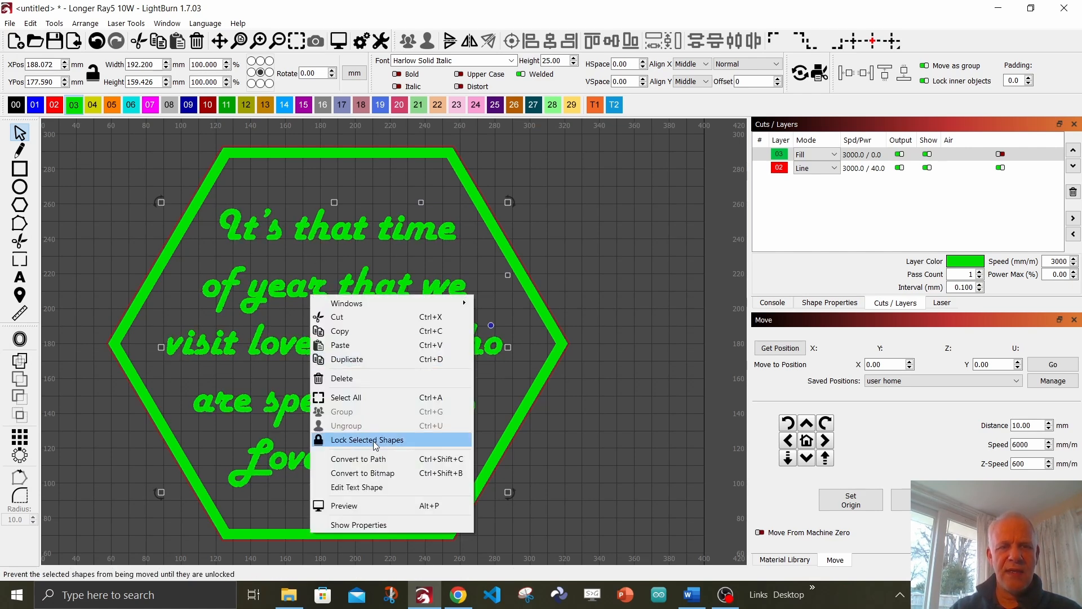
left_click(379, 488)
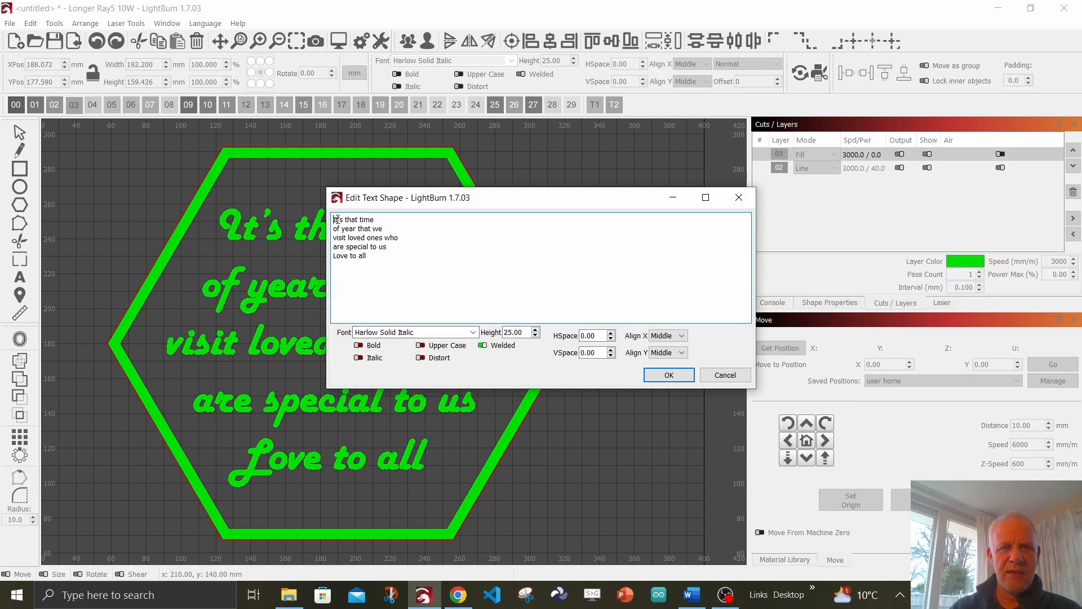
left_click(712, 377)
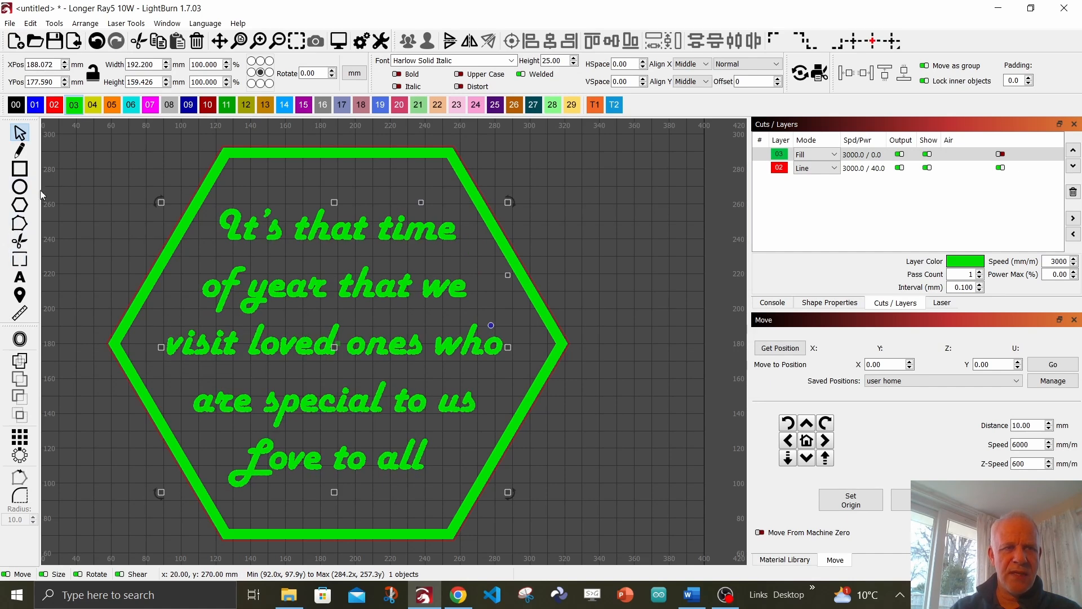
- Edit the verse directly on the canvas with the Text tool, deleting and retyping the "h" of "that" in the first line
left_click(24, 279)
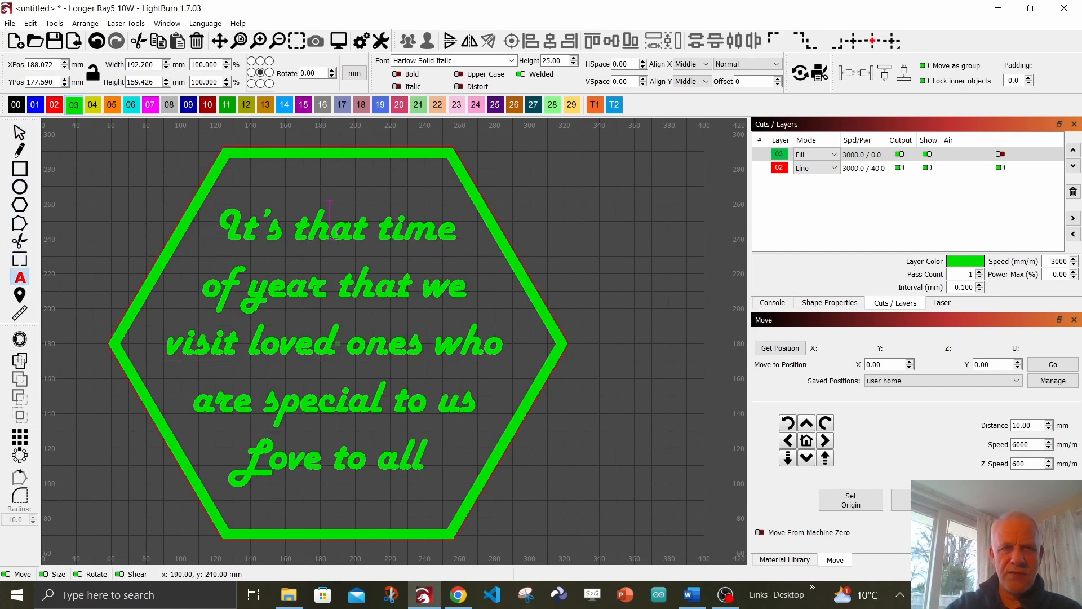
key("BackSpace")
type("h")
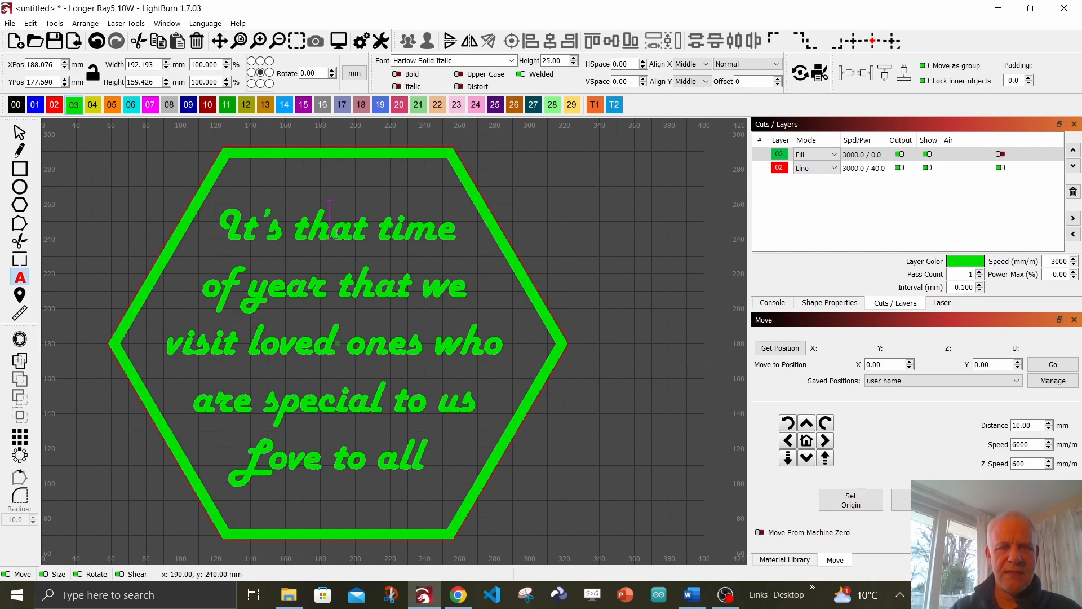